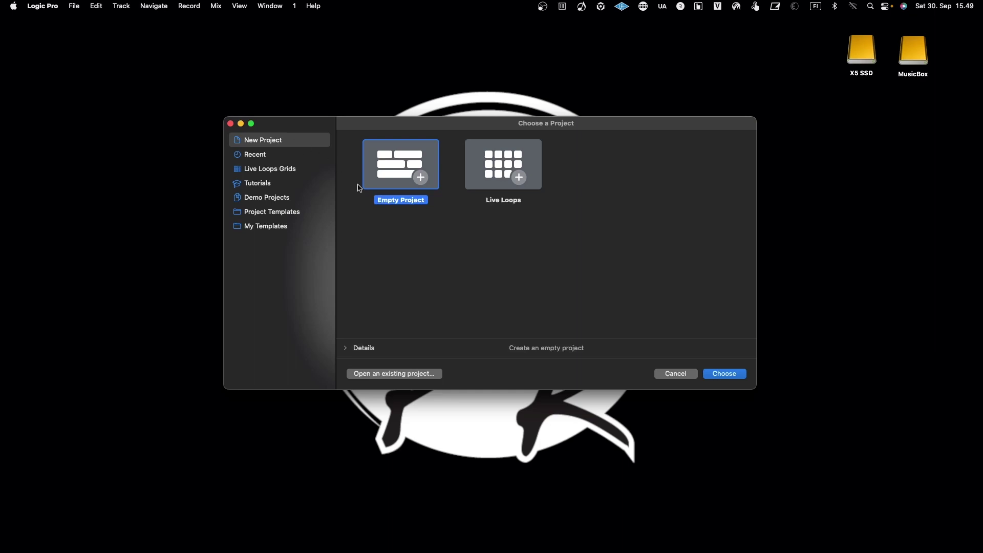
- Create an empty project with one software instrument track
{"action": "left_click", "coordinate": [726, 375]}
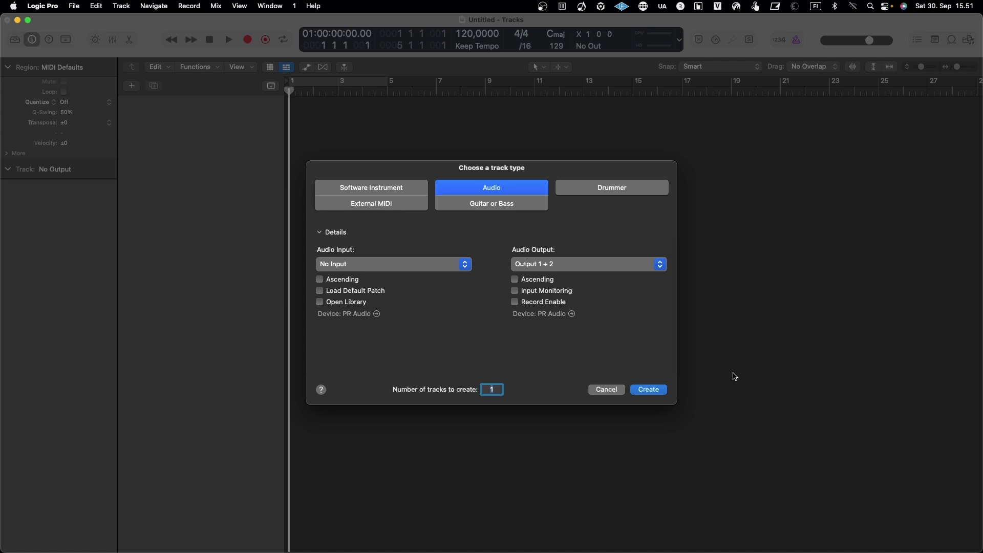
{"action": "left_click", "coordinate": [404, 193]}
{"action": "left_click", "coordinate": [654, 391]}
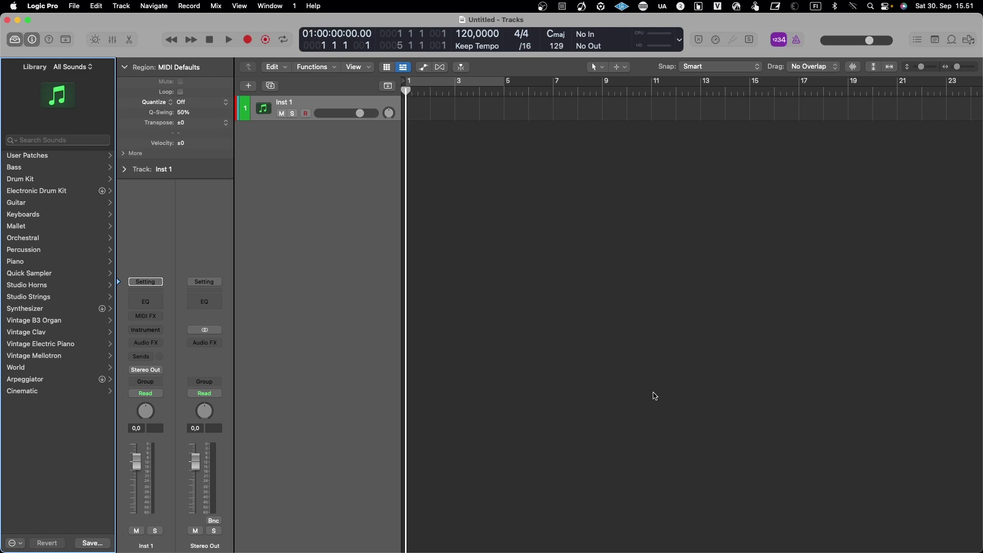
- Add one audio track to the project
{"action": "left_click", "coordinate": [248, 85]}
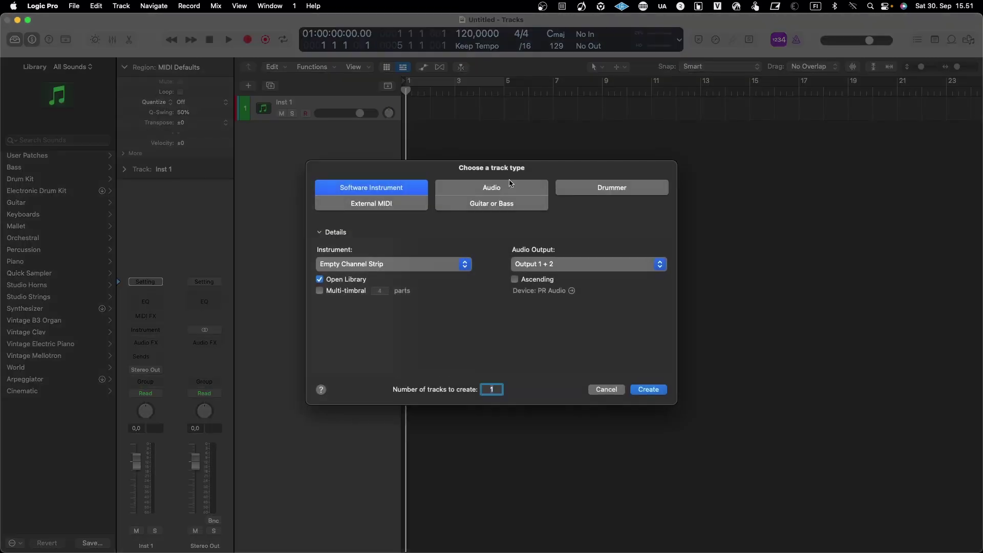
{"action": "left_click", "coordinate": [510, 185]}
{"action": "left_click", "coordinate": [648, 391]}
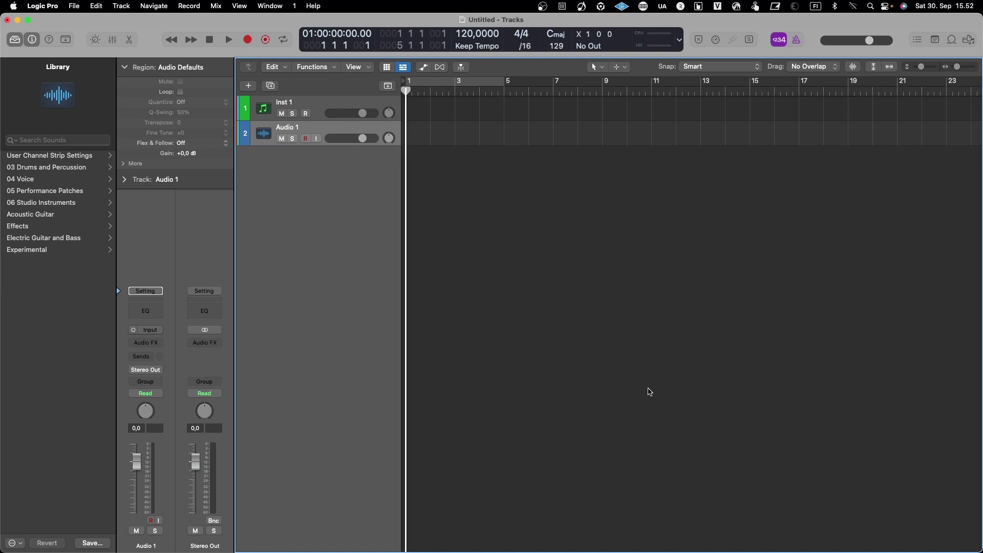
- Compare the Library contents for the Inst 1 and Audio 1 tracks, and toggle the Library and Inspector off and back on
{"action": "left_click", "coordinate": [319, 104]}
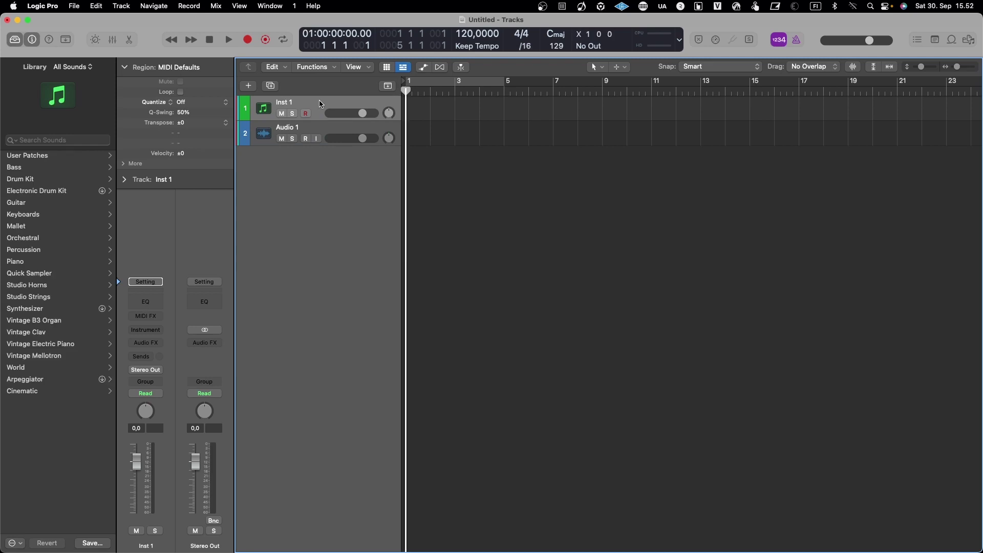
{"action": "left_click", "coordinate": [321, 132]}
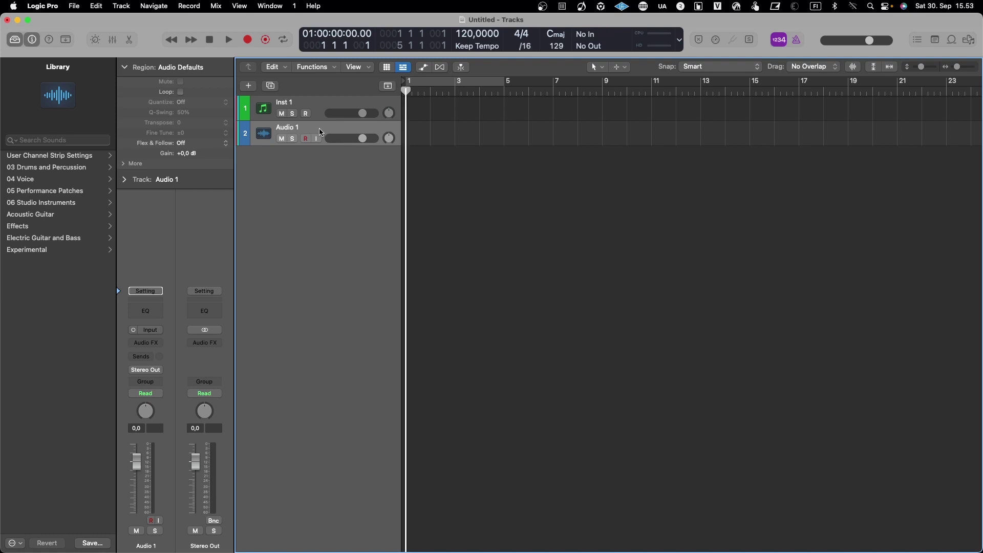
{"action": "left_click", "coordinate": [14, 40]}
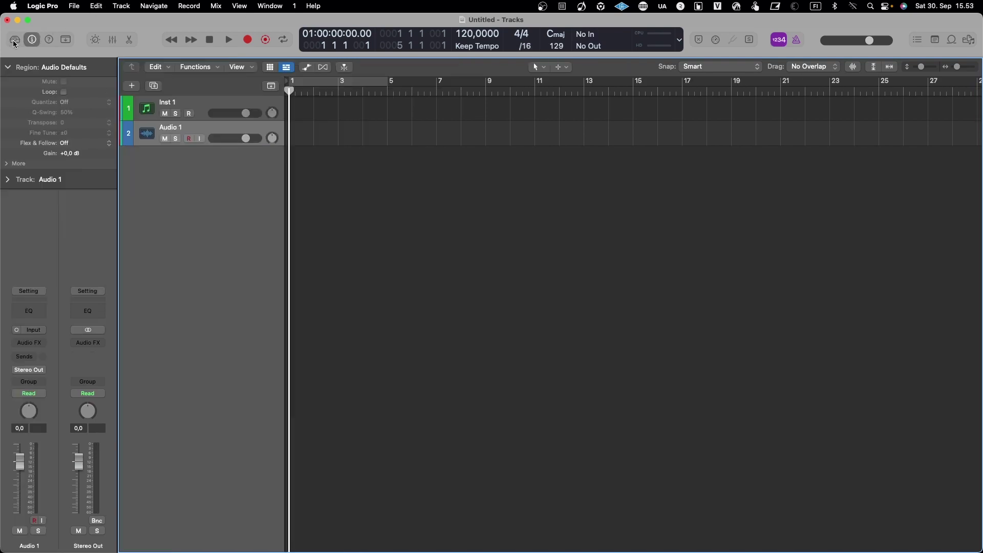
{"action": "left_click", "coordinate": [14, 40]}
{"action": "left_click", "coordinate": [32, 40]}
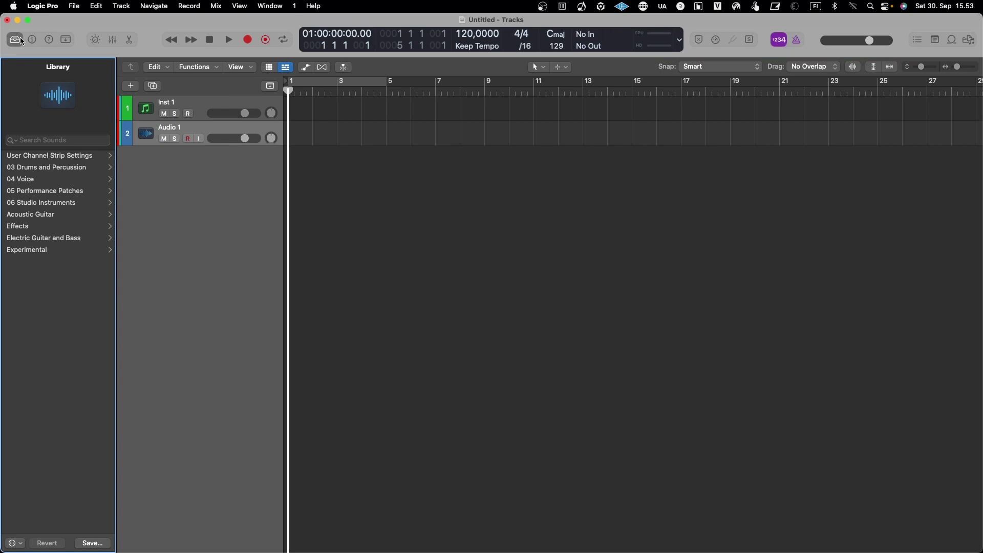
{"action": "left_click", "coordinate": [32, 41]}
{"action": "left_click", "coordinate": [34, 41]}
{"action": "left_click", "coordinate": [33, 40]}
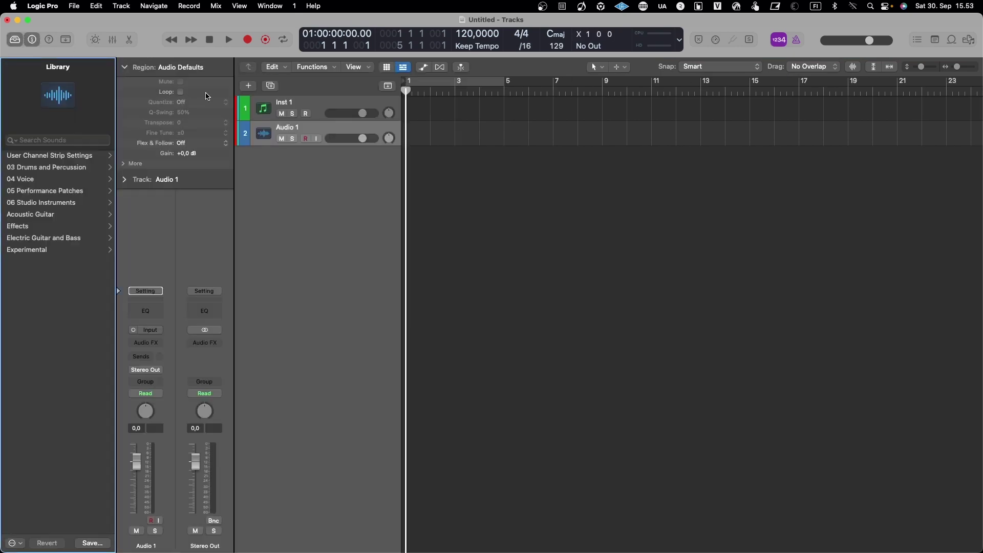
- Switch between the Inst 1 and Audio 1 tracks to compare their Inspector settings and channel strips
{"action": "left_click", "coordinate": [314, 110]}
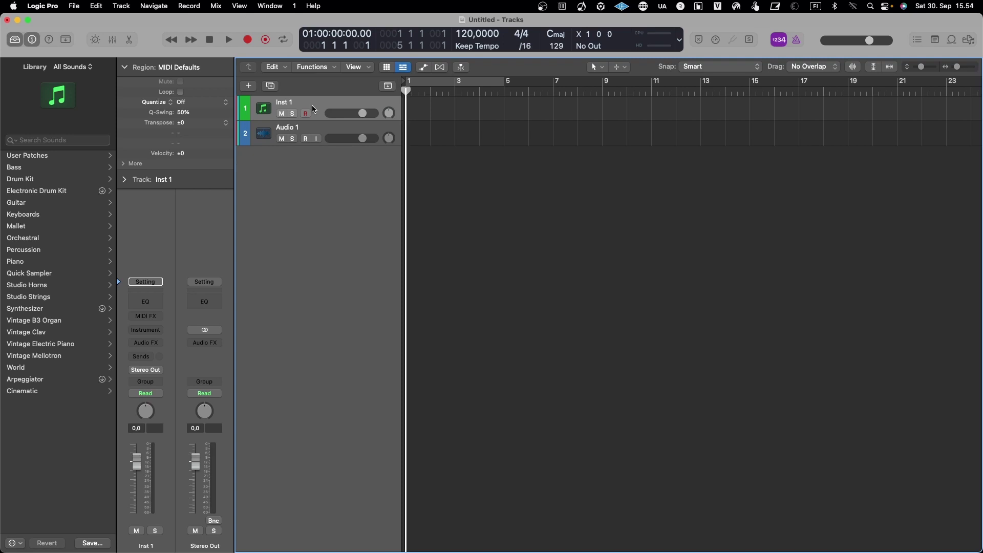
{"action": "left_click", "coordinate": [312, 131]}
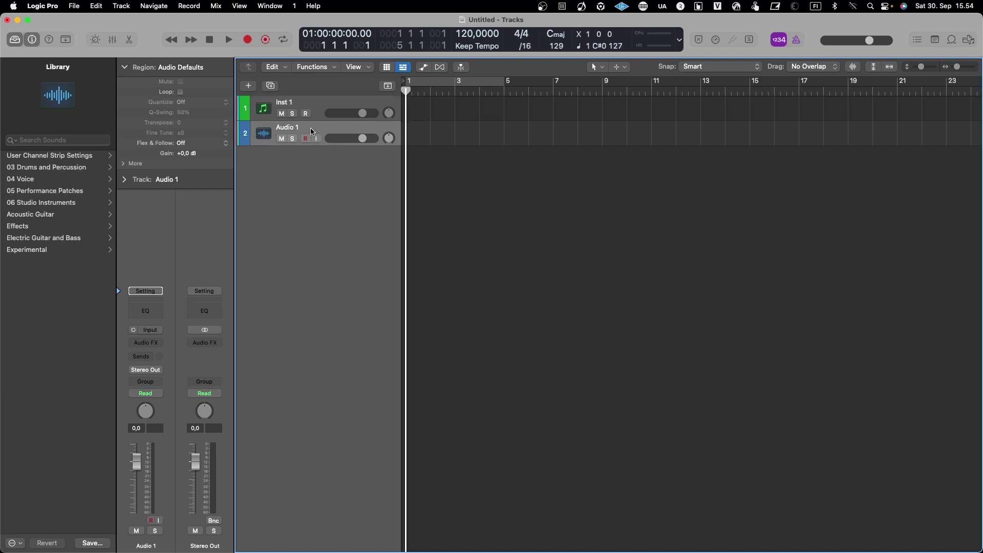
{"action": "left_click", "coordinate": [320, 102]}
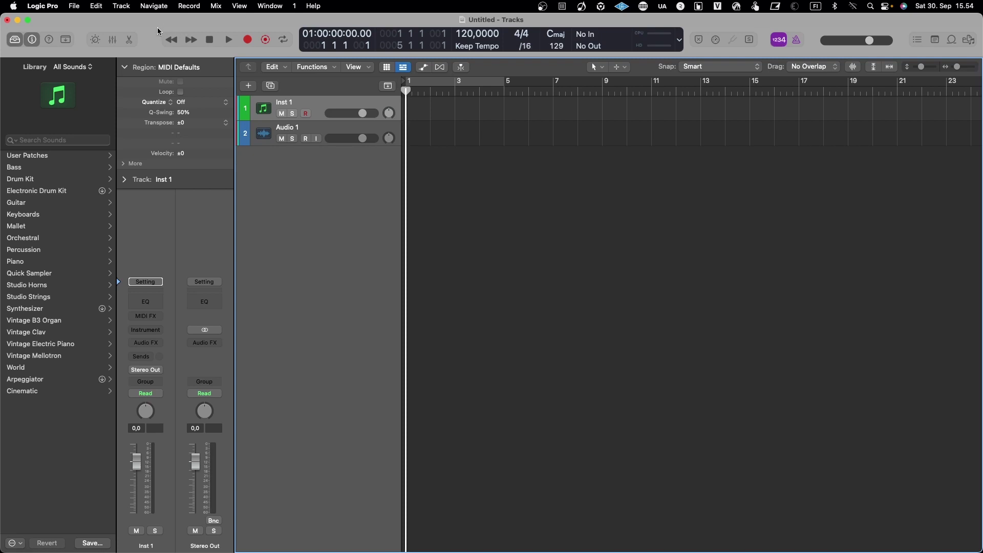
- View the Mixer both inside the main window and in its own separate window, closing it each time
{"action": "left_click", "coordinate": [112, 41]}
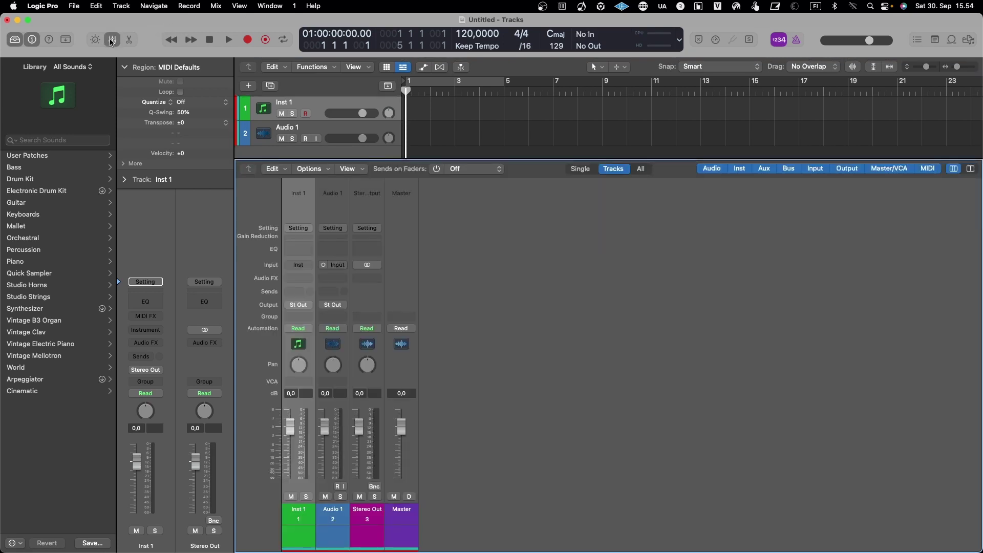
{"action": "left_click", "coordinate": [112, 41]}
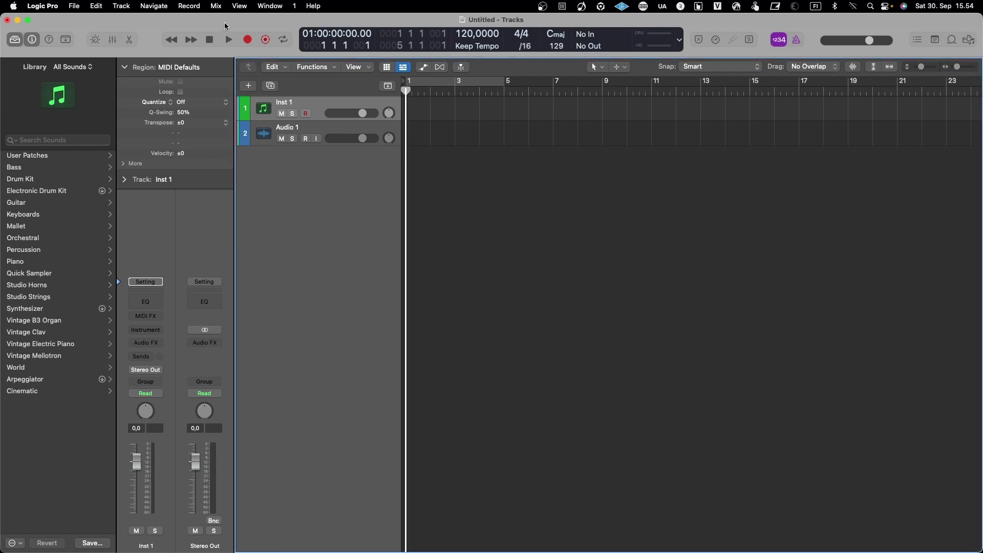
{"action": "left_click", "coordinate": [239, 6]}
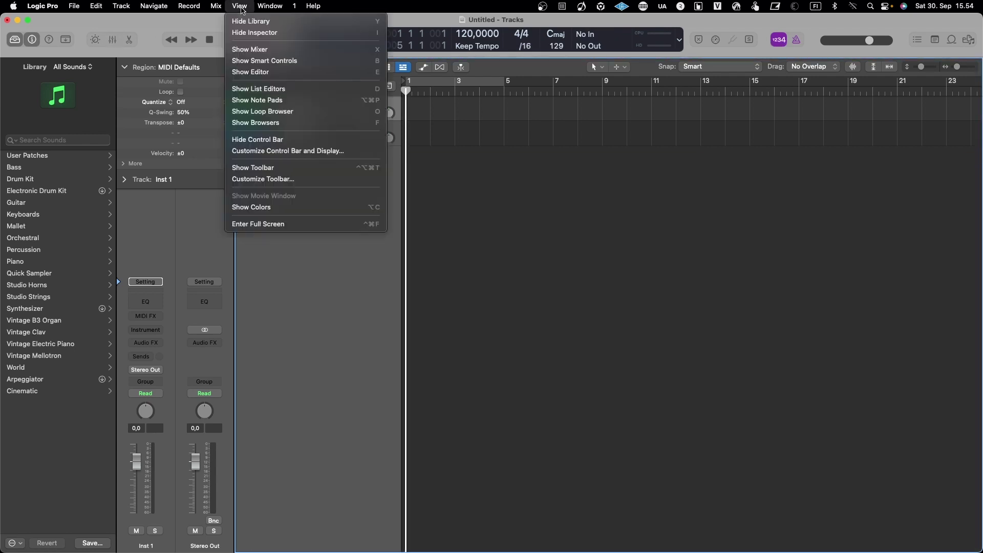
{"action": "mouse_move", "coordinate": [270, 6]}
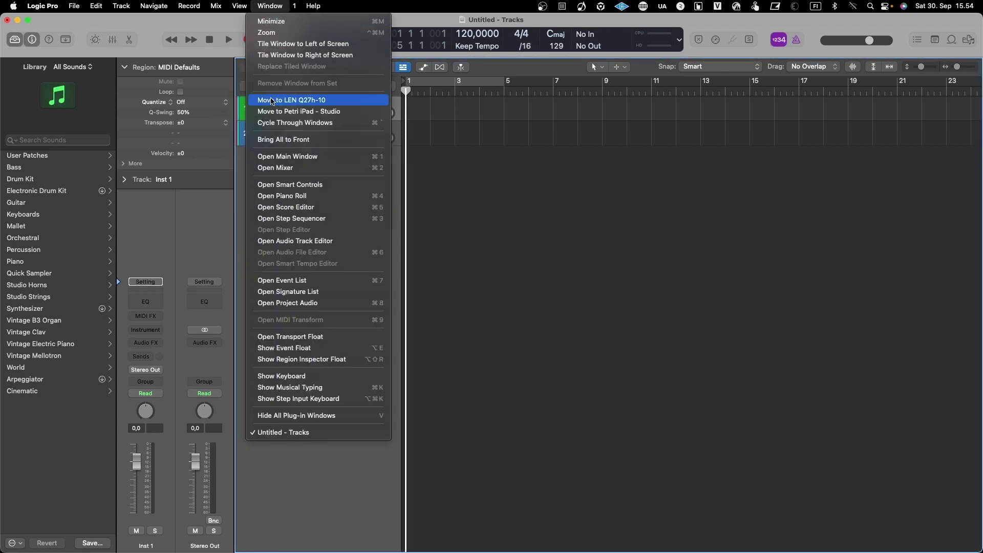
{"action": "left_click", "coordinate": [277, 172]}
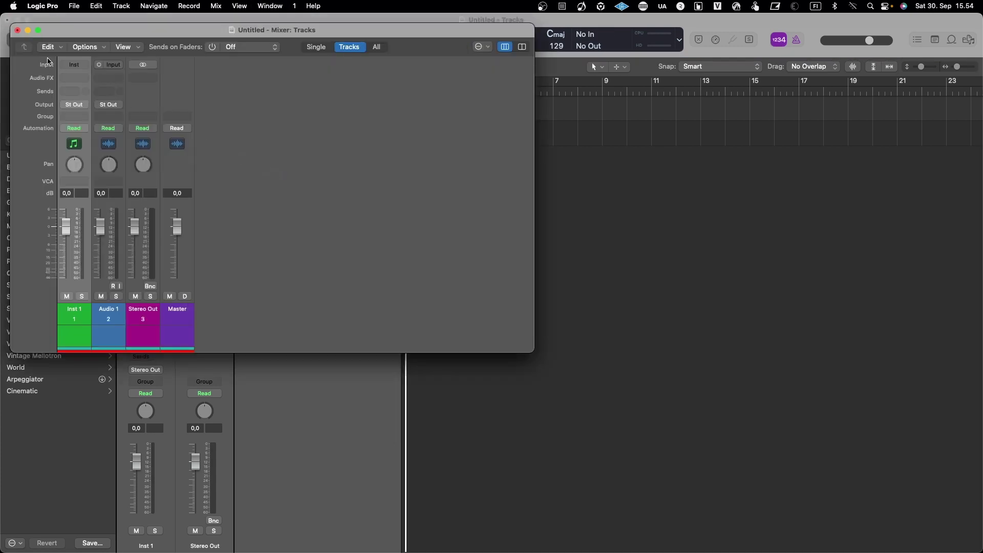
{"action": "left_click", "coordinate": [17, 31]}
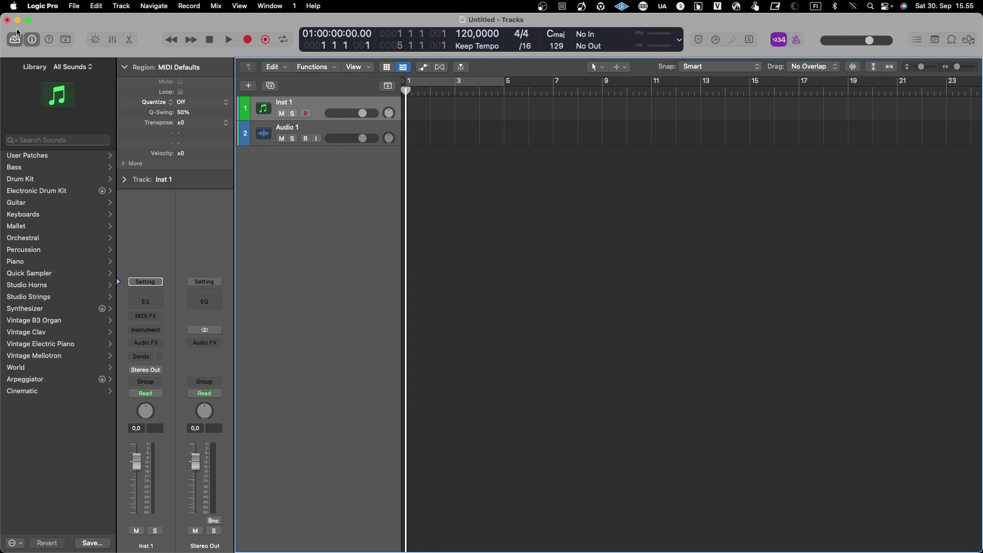
- Open the Loop Browser and filter the loops by the Synths instrument category
{"action": "left_click", "coordinate": [953, 40]}
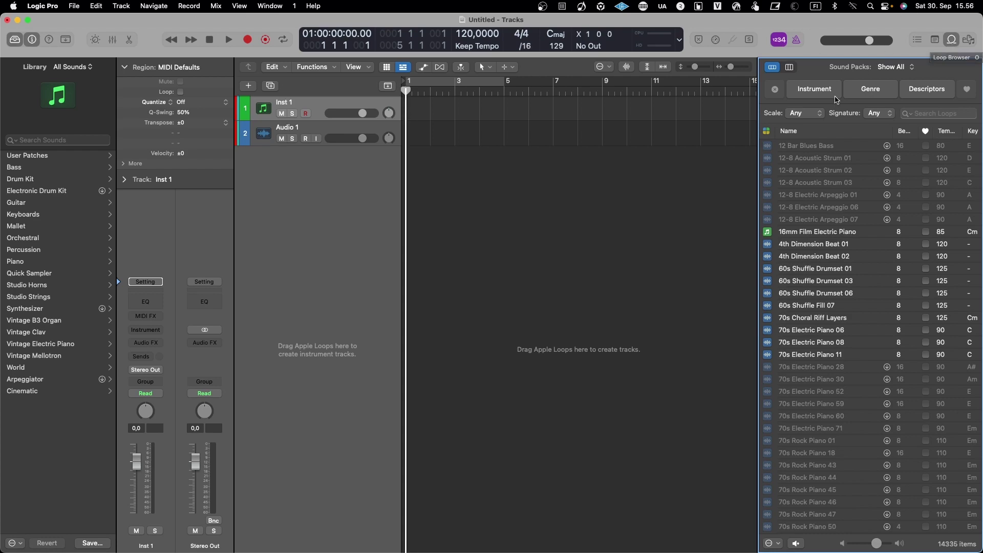
{"action": "left_click", "coordinate": [811, 99]}
{"action": "left_click", "coordinate": [838, 125]}
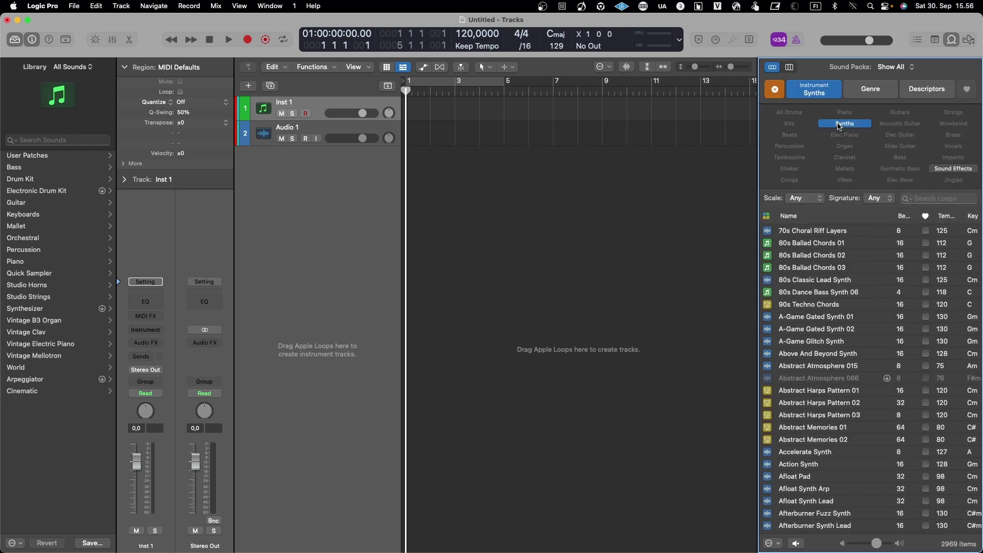
- Preview the 70s Choral Riff Layers loop and place it on the audio track at bar 1, keeping the track format
{"action": "left_click", "coordinate": [820, 229]}
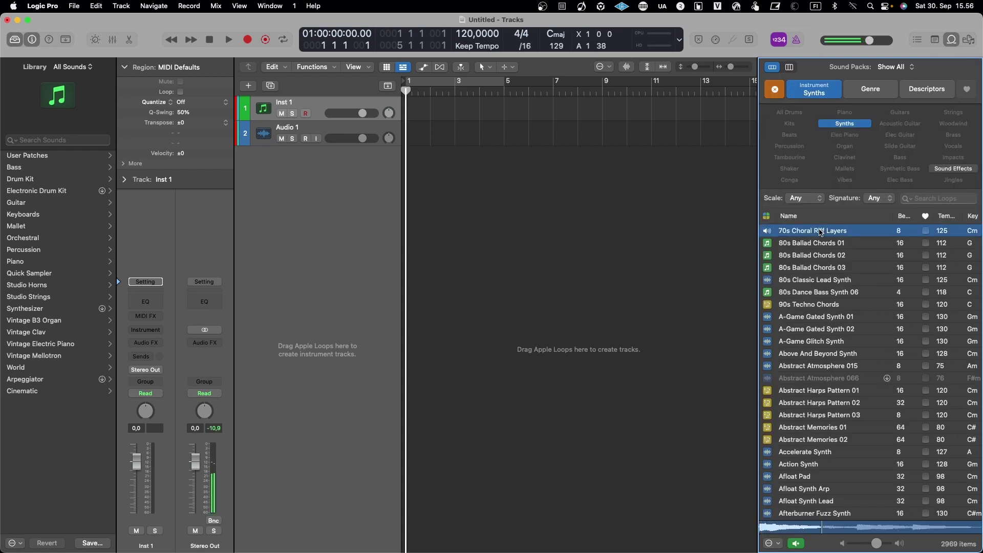
{"action": "left_click_drag", "start_coordinate": [819, 230], "coordinate": [409, 141]}
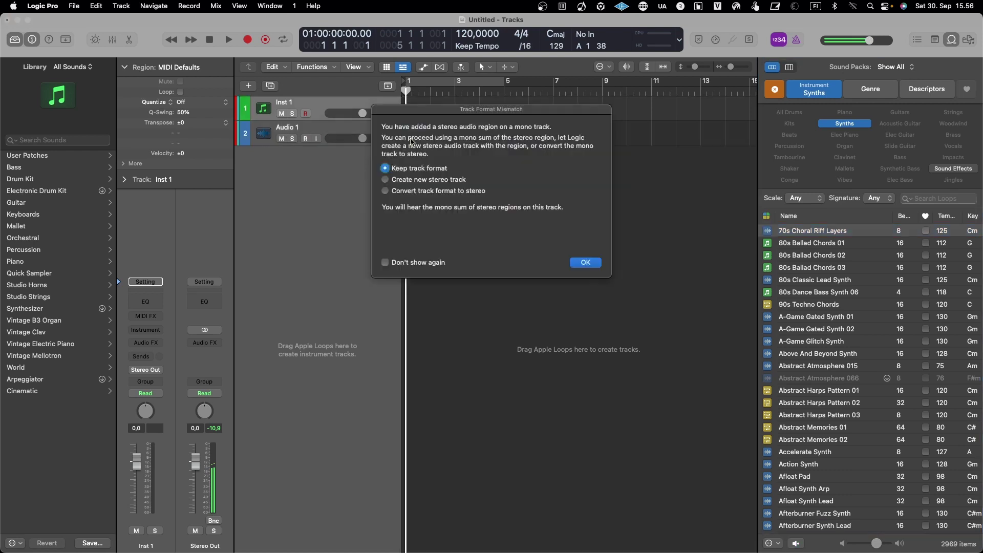
{"action": "left_click", "coordinate": [587, 263]}
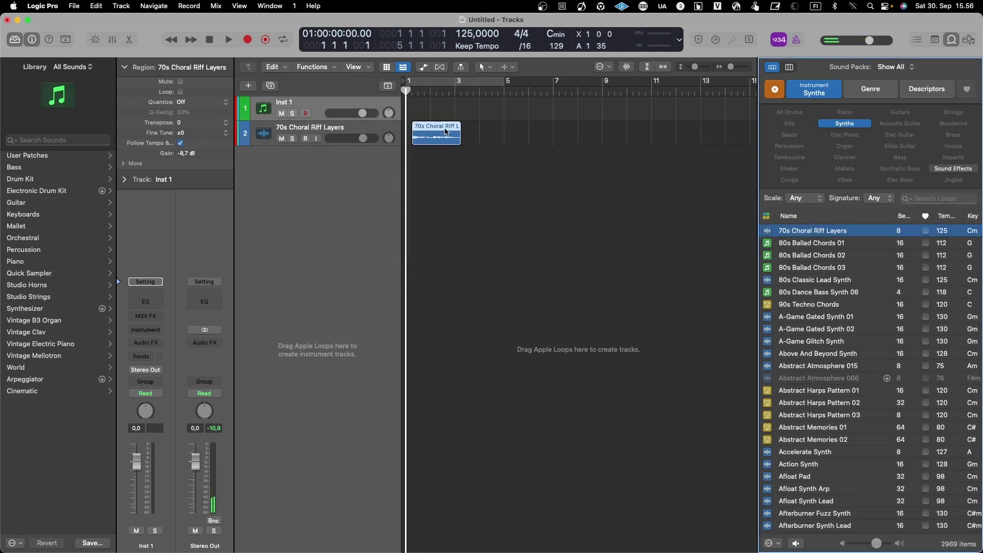
{"action": "left_click_drag", "start_coordinate": [440, 128], "coordinate": [429, 130]}
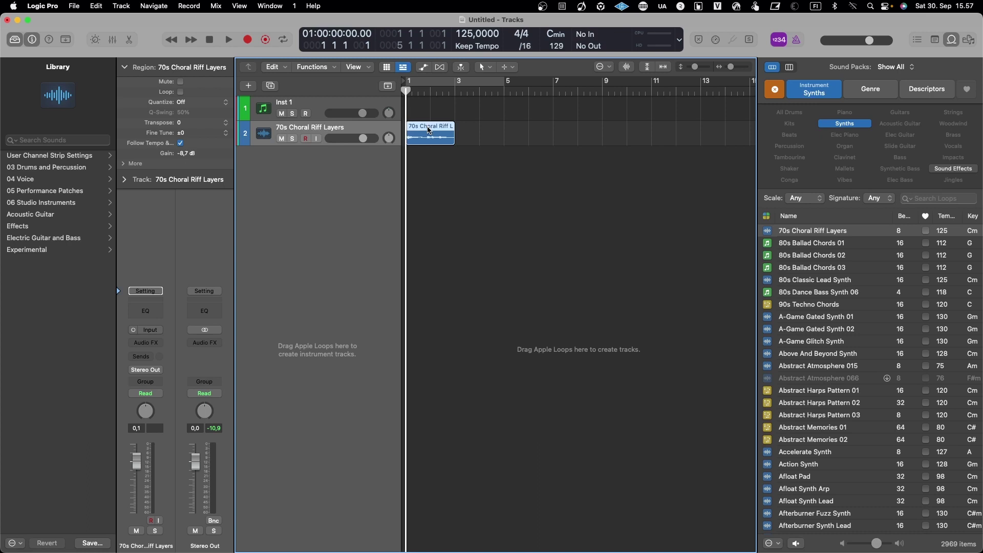
- Insert Apple's Bitcrusher distortion effect on the 70s Choral Riff Layers track and close its plug-in window
{"action": "left_click", "coordinate": [143, 346]}
{"action": "mouse_move", "coordinate": [173, 371]}
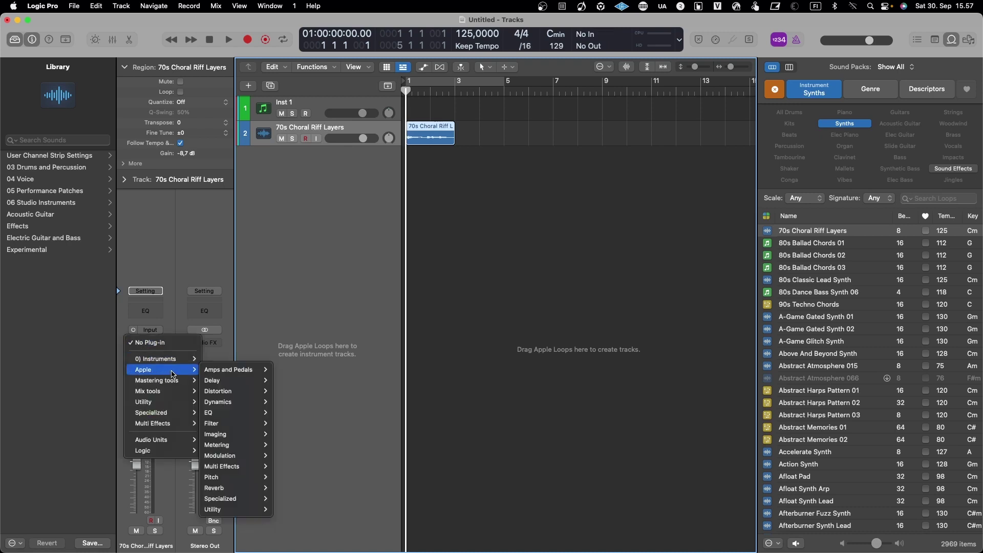
{"action": "mouse_move", "coordinate": [230, 390]}
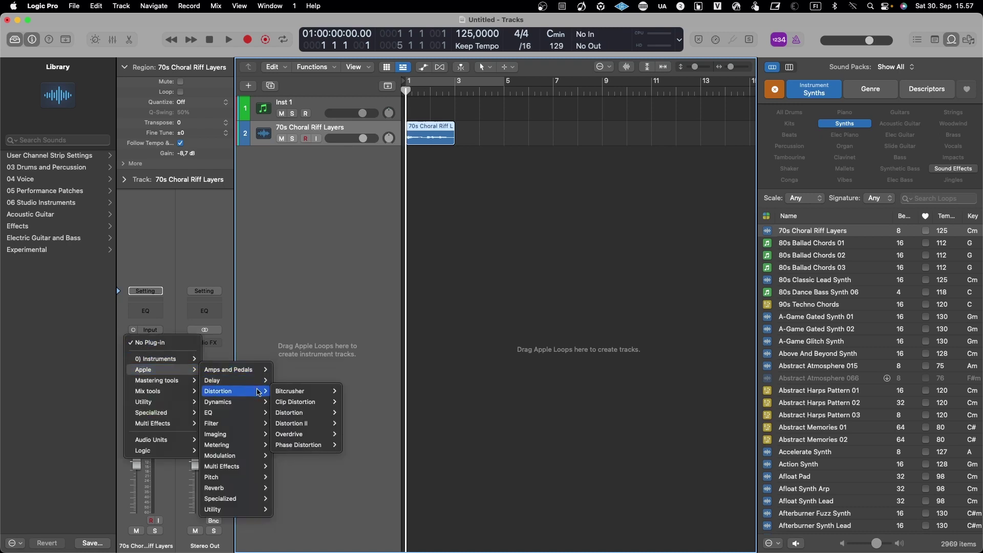
{"action": "mouse_move", "coordinate": [294, 388]}
{"action": "left_click", "coordinate": [352, 391]}
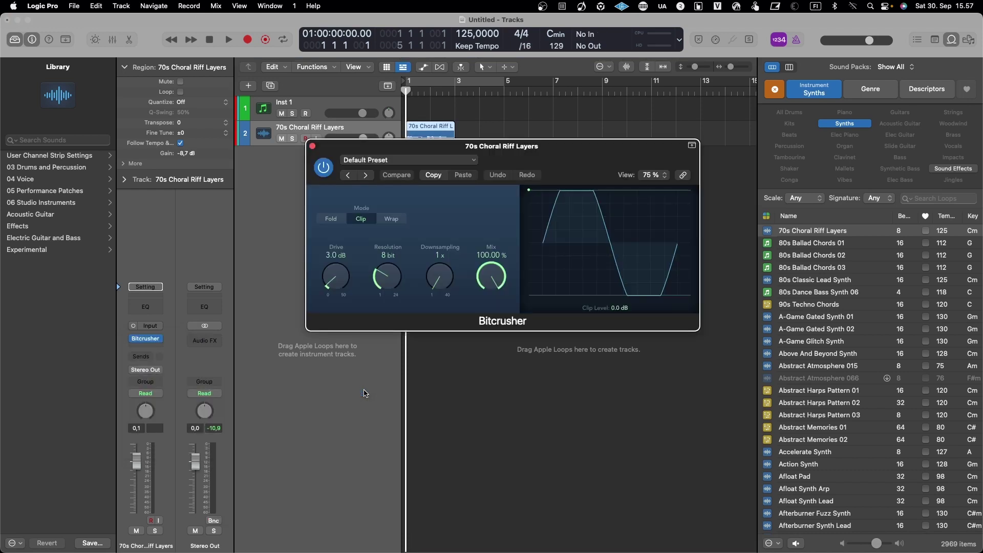
{"action": "left_click", "coordinate": [313, 148]}
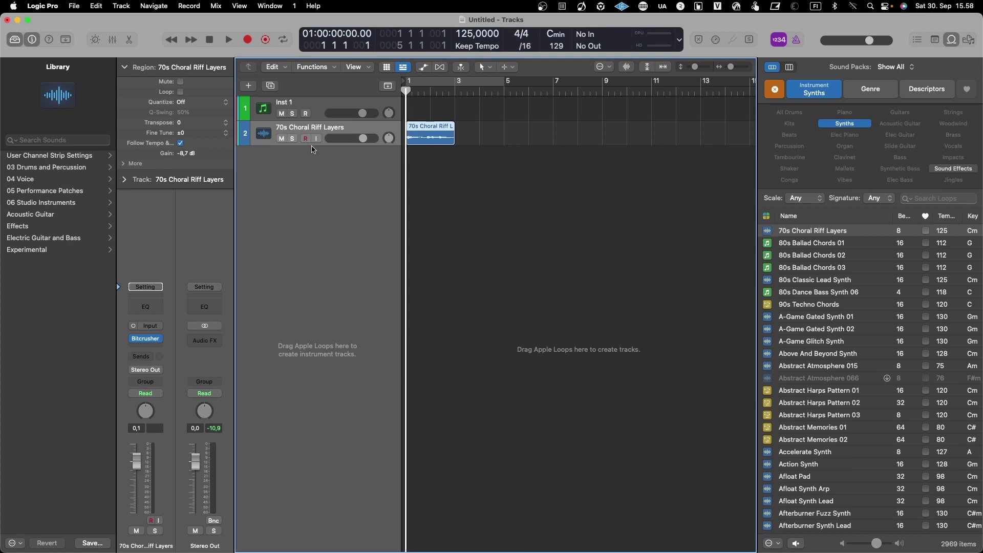
- Load the Picked Bass patch from the Library's Bass category onto the Inst 1 track and undo it
{"action": "left_click", "coordinate": [294, 102]}
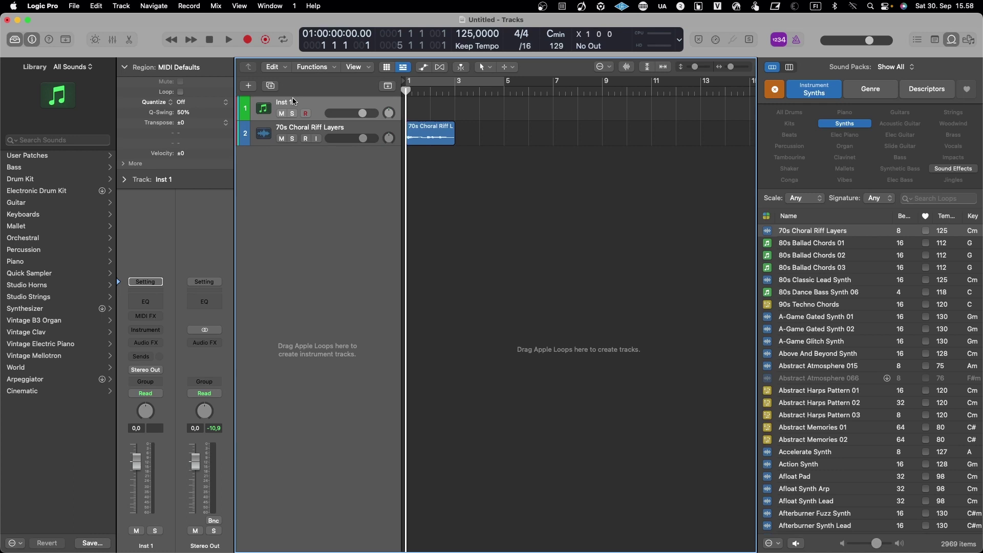
{"action": "left_click", "coordinate": [47, 173]}
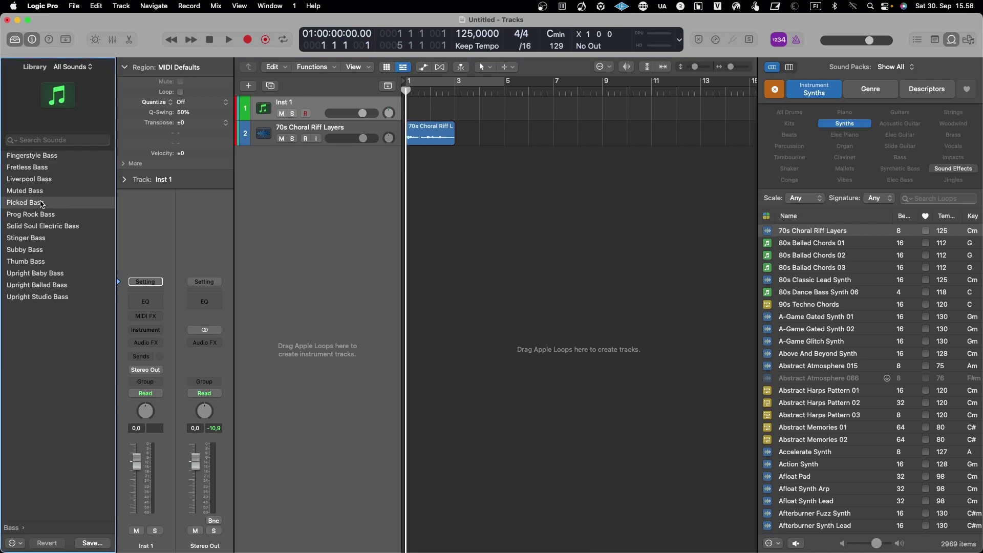
{"action": "left_click", "coordinate": [42, 203]}
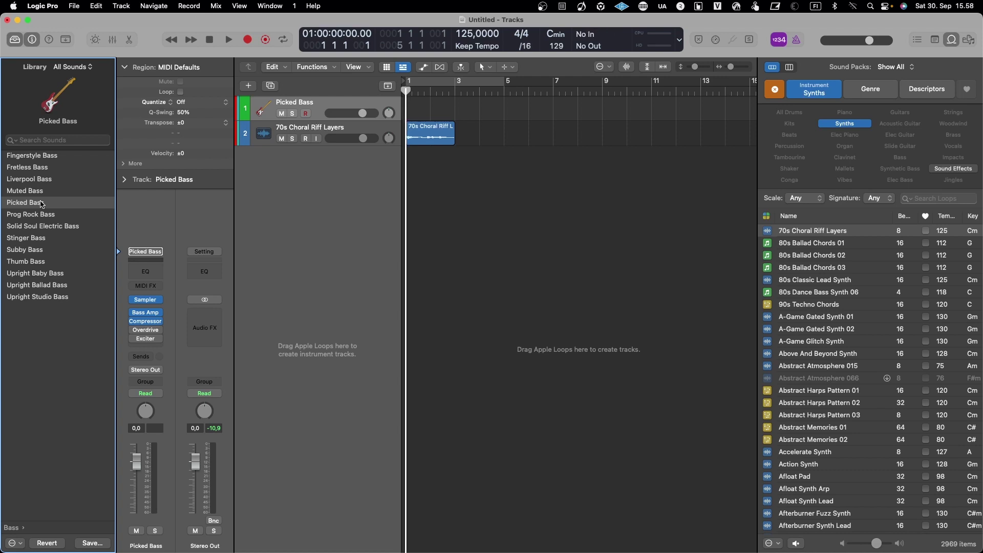
{"action": "key", "text": "super+z"}
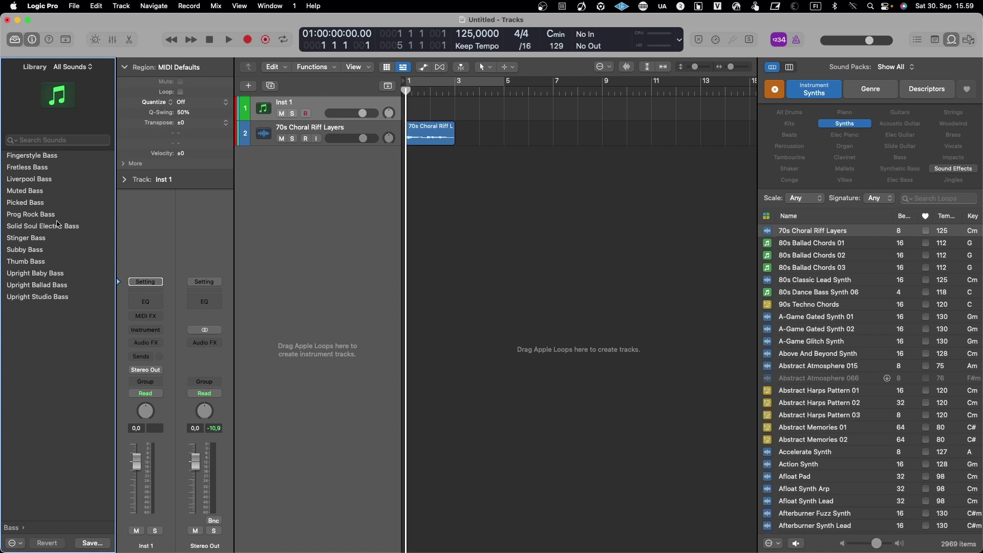
- Load the stereo version of Kontakt 7 as the instrument on the Inst 1 track
{"action": "left_click", "coordinate": [146, 330]}
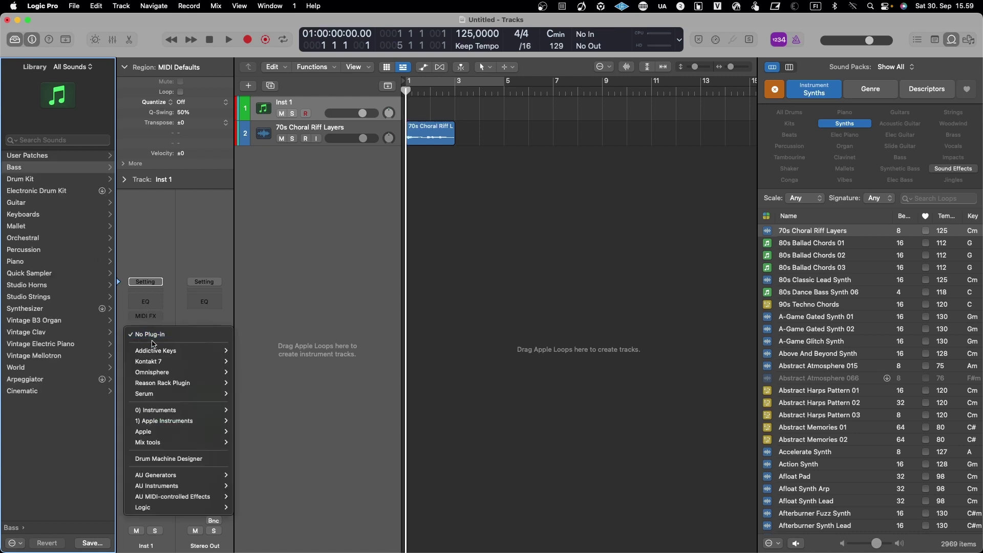
{"action": "mouse_move", "coordinate": [189, 361]}
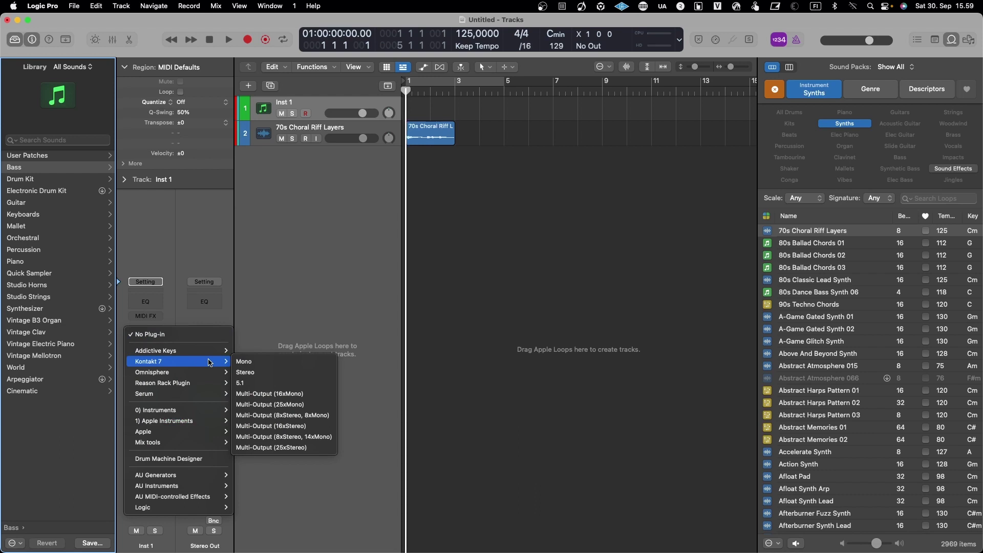
{"action": "left_click", "coordinate": [263, 372]}
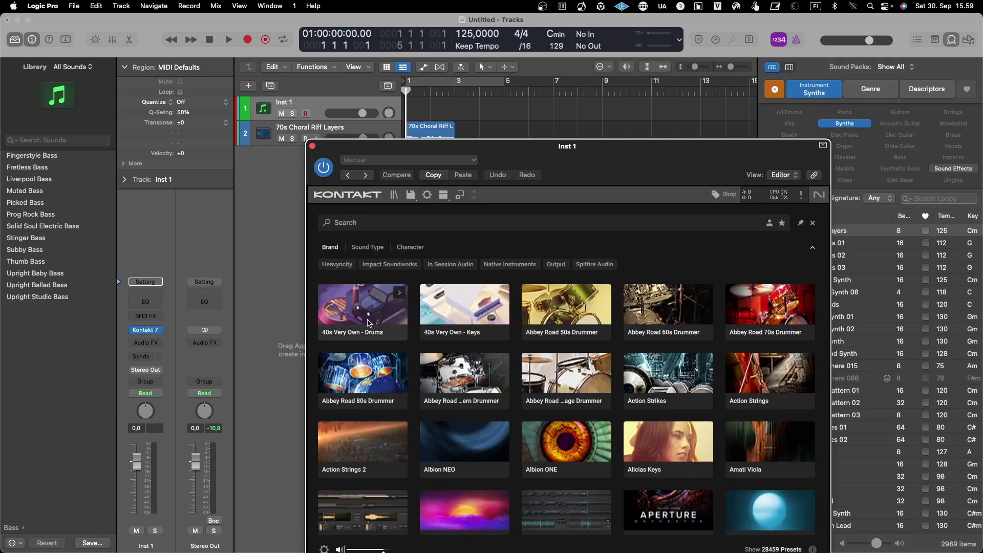
- Load the 40 Dreams & 40 Nights preset from Kontakt's 40s Very Own - Keys library and close the plug-in window
{"action": "left_click", "coordinate": [446, 309]}
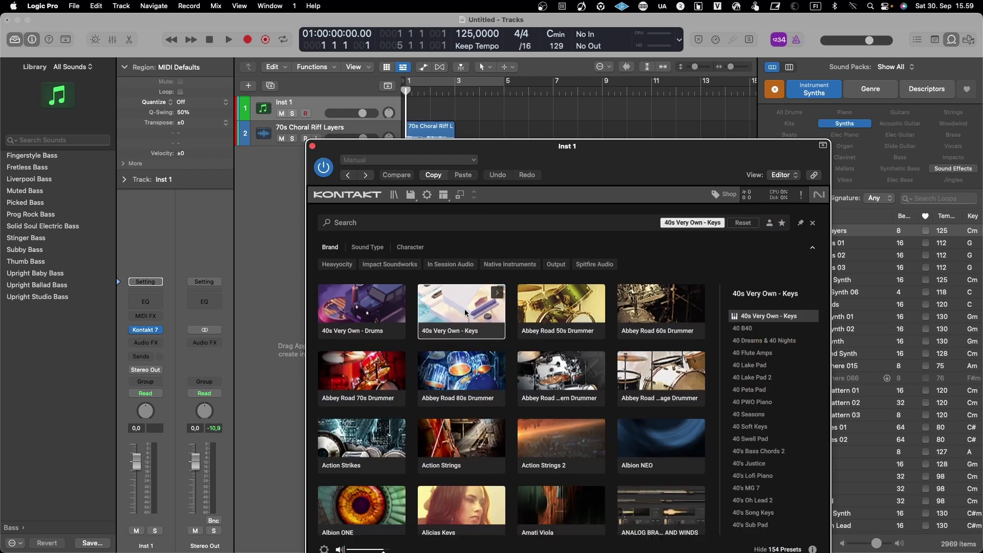
{"action": "left_click", "coordinate": [728, 342]}
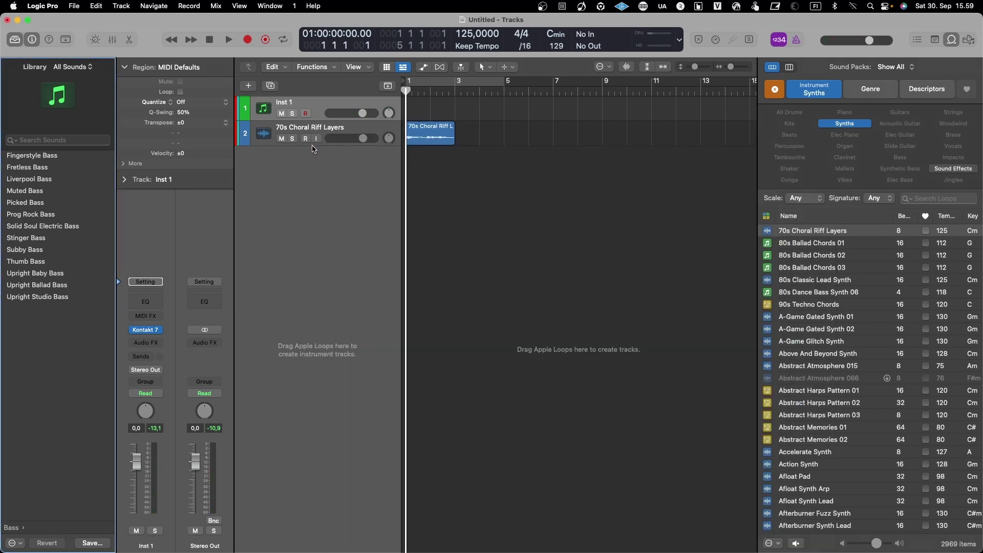
{"action": "left_click", "coordinate": [313, 147]}
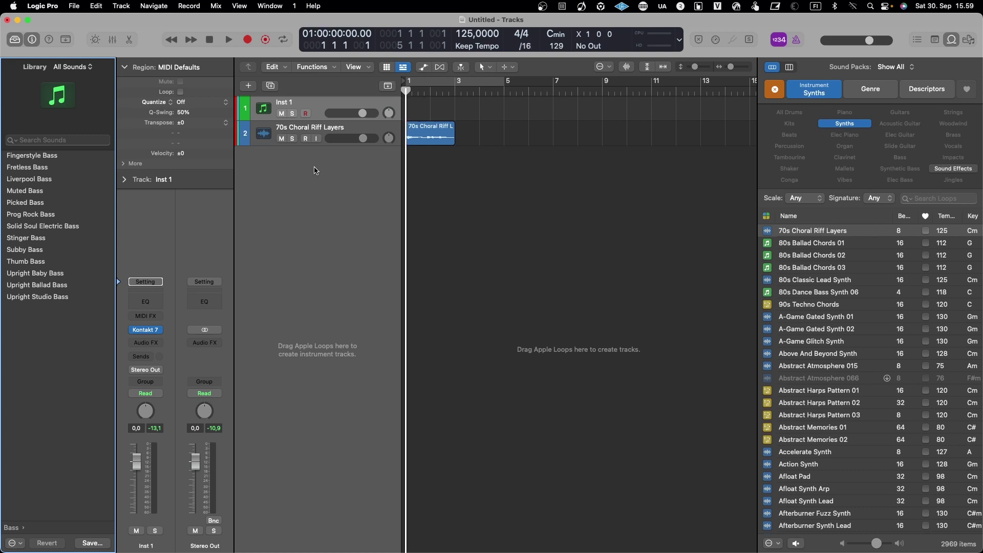
- View the 70s Choral Riff Layers region's waveform in the audio track editor and close the editor
{"action": "double_click", "coordinate": [426, 133]}
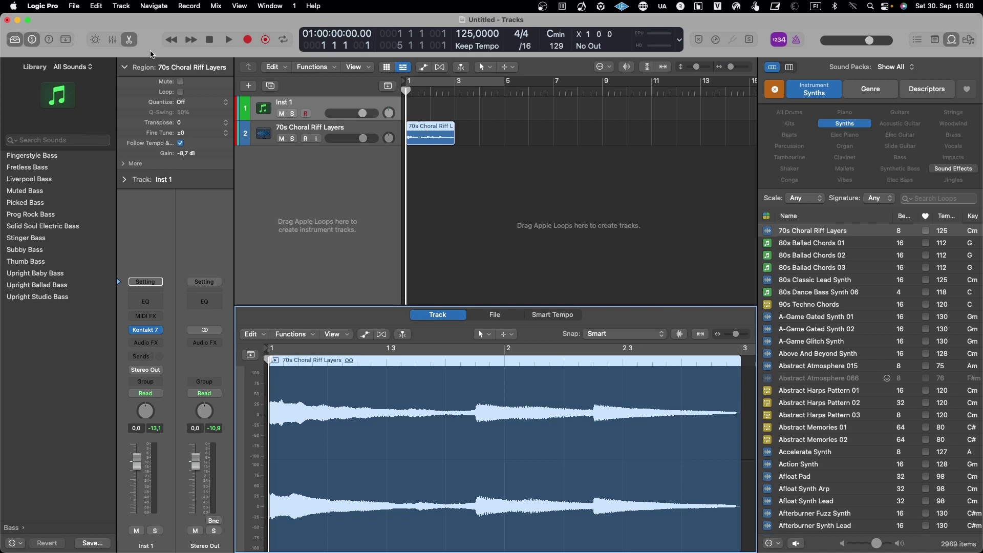
{"action": "left_click", "coordinate": [131, 41]}
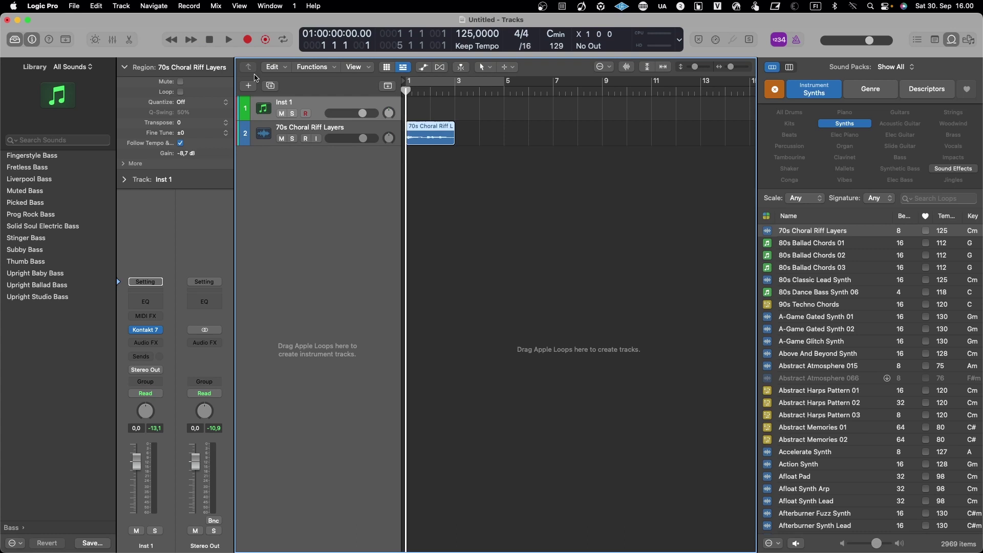
- Create an empty MIDI region at bar 1 on the Inst 1 track and extend it to bar 5
{"action": "left_click", "coordinate": [416, 104]}
{"action": "right_click", "coordinate": [416, 104]}
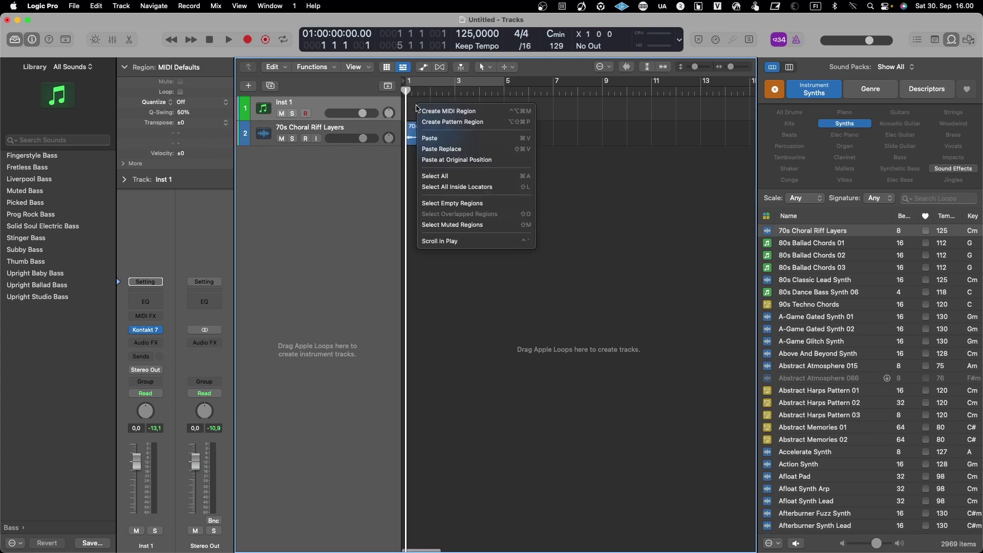
{"action": "key", "text": "Escape"}
{"action": "double_click", "coordinate": [426, 113]}
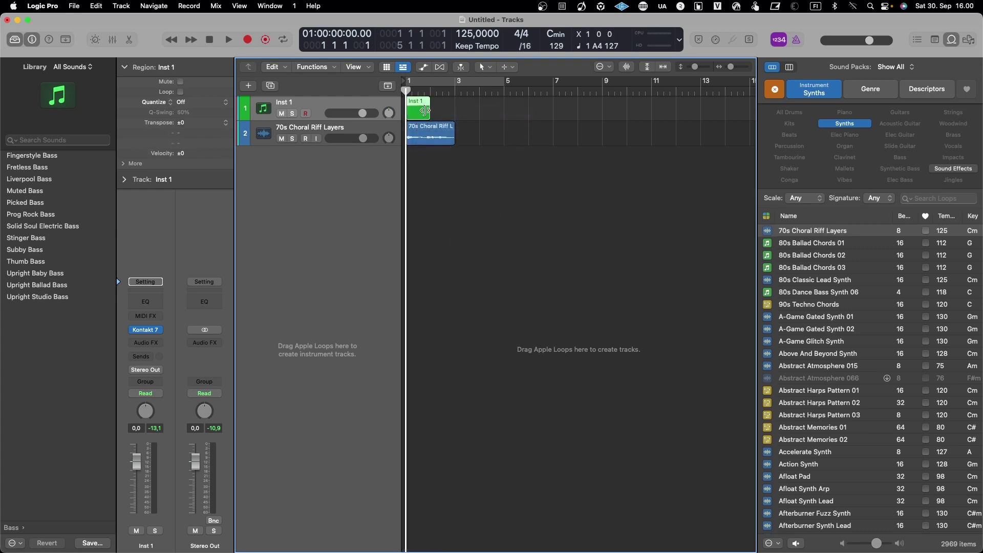
{"action": "left_click_drag", "start_coordinate": [425, 110], "coordinate": [503, 119]}
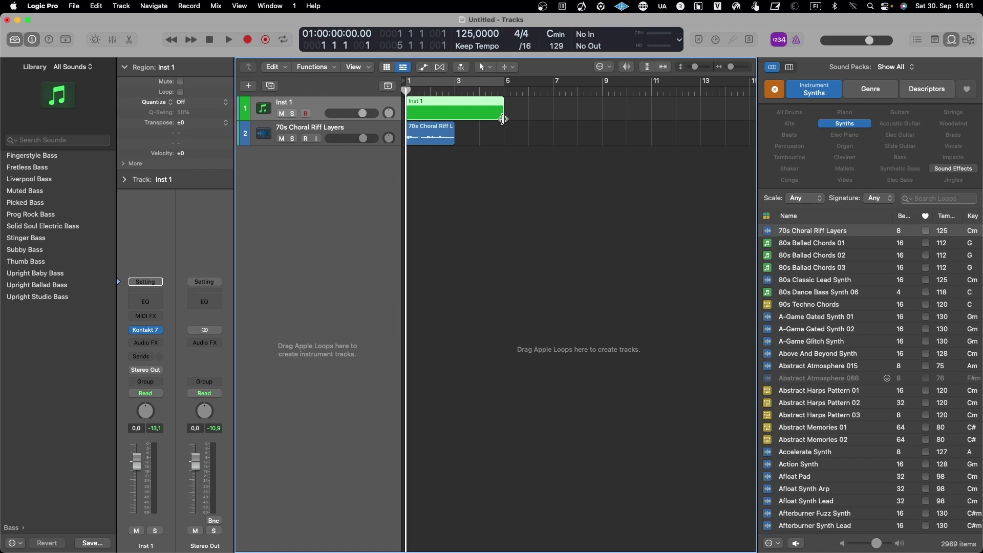
- Open the Inst 1 region in the Piano Roll and draw a note about one bar long in bar 1 with the Pencil Tool
{"action": "double_click", "coordinate": [473, 103]}
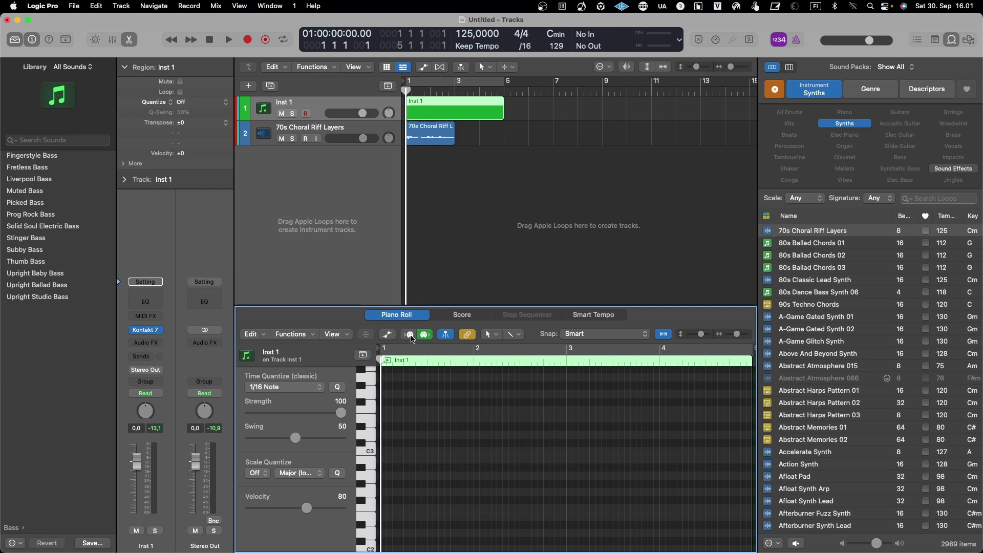
{"action": "left_click", "coordinate": [491, 336]}
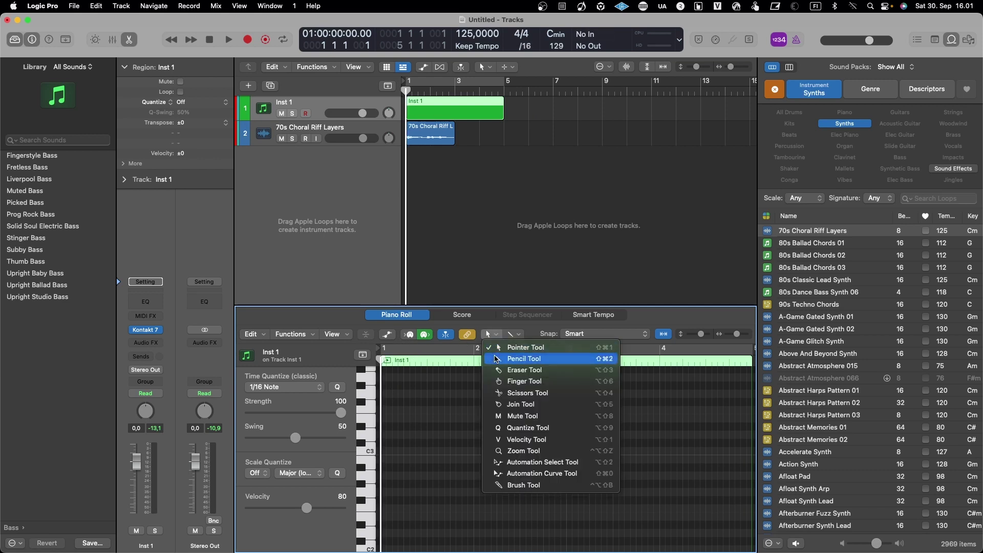
{"action": "left_click", "coordinate": [496, 359]}
{"action": "left_click", "coordinate": [390, 386]}
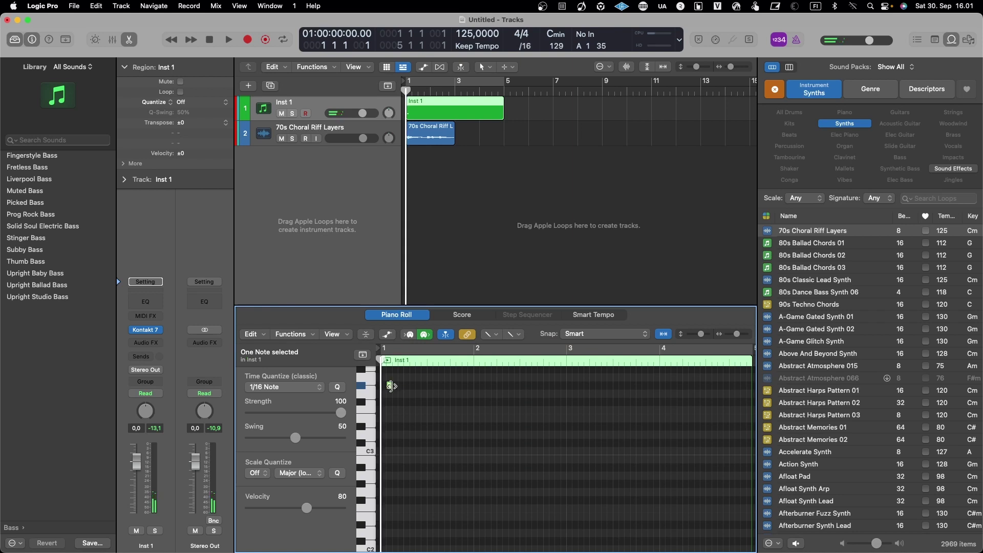
{"action": "left_click_drag", "start_coordinate": [391, 386], "coordinate": [473, 386]}
- Draw five more notes across bars 2 to 4 of the Inst 1 region and close the Piano Roll
{"action": "left_click", "coordinate": [510, 377]}
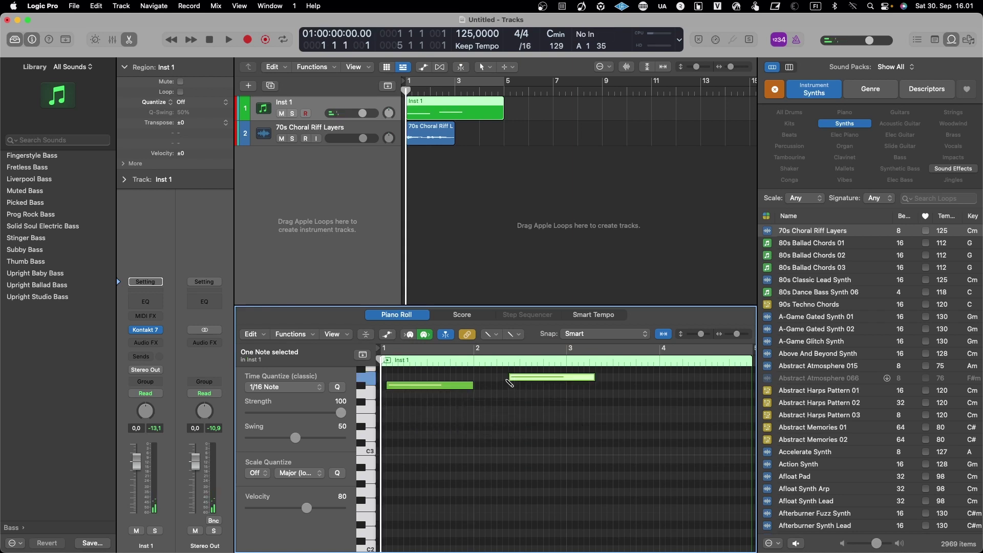
{"action": "left_click", "coordinate": [643, 393]}
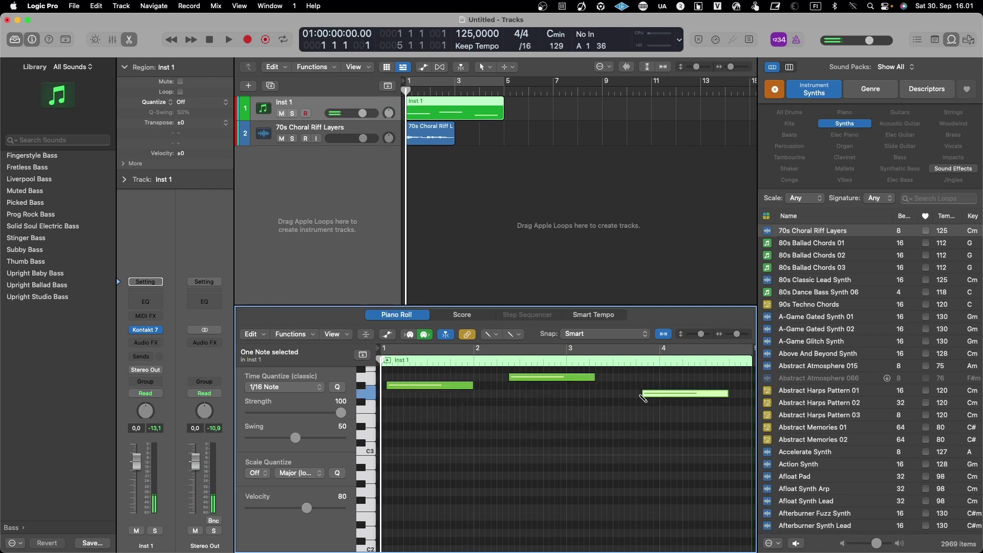
{"action": "left_click", "coordinate": [632, 418]}
{"action": "left_click", "coordinate": [574, 418]}
{"action": "left_click", "coordinate": [522, 409]}
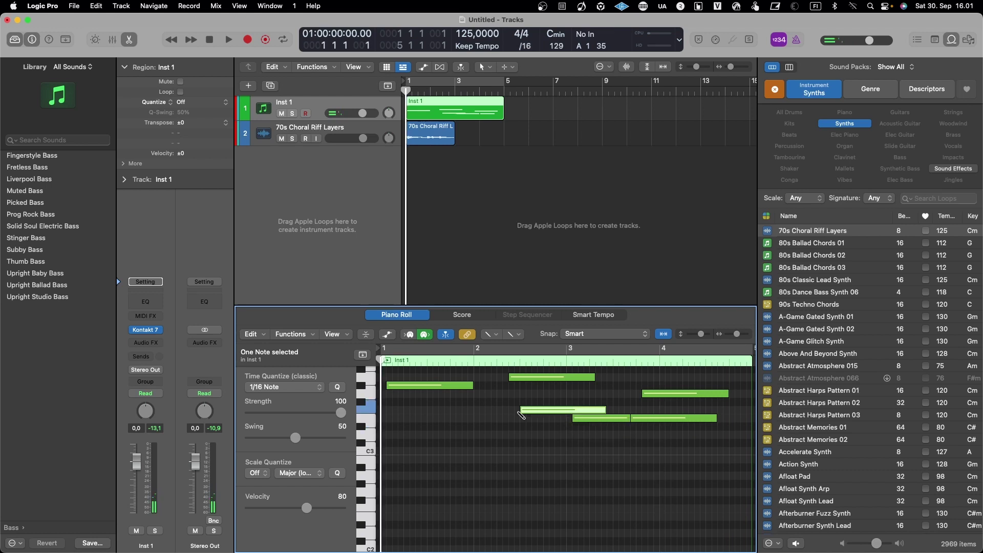
{"action": "left_click", "coordinate": [127, 40]}
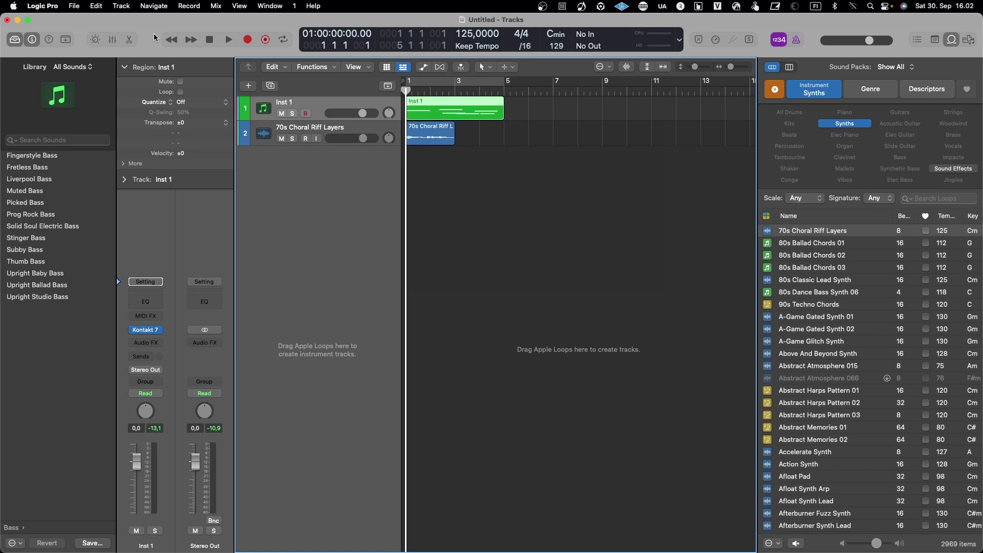
- Show the Live Loops grid and copy the Inst 1 and 70s Choral Riff Layers regions into their tracks' scene 1 cells
{"action": "left_click", "coordinate": [386, 68]}
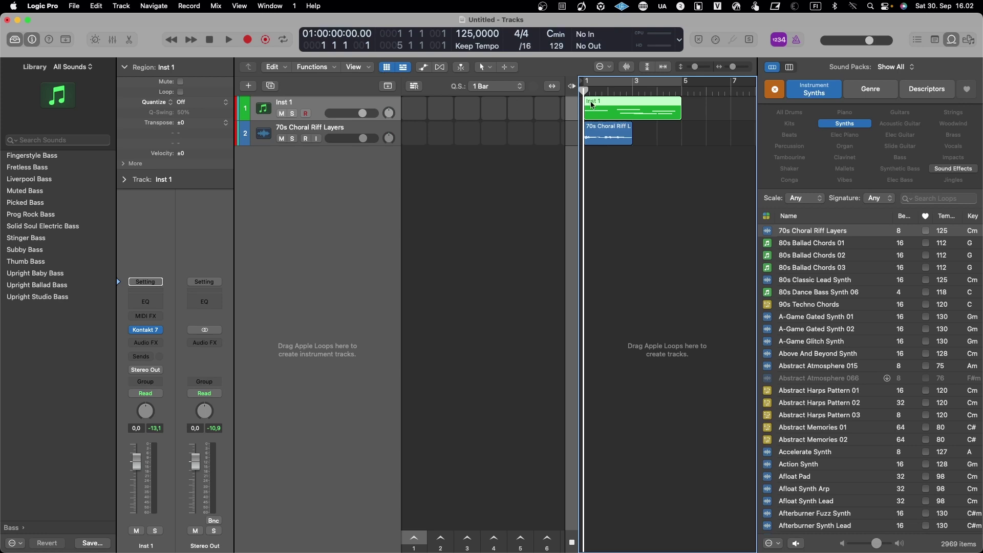
{"action": "left_click_drag", "start_coordinate": [614, 105], "coordinate": [414, 106]}
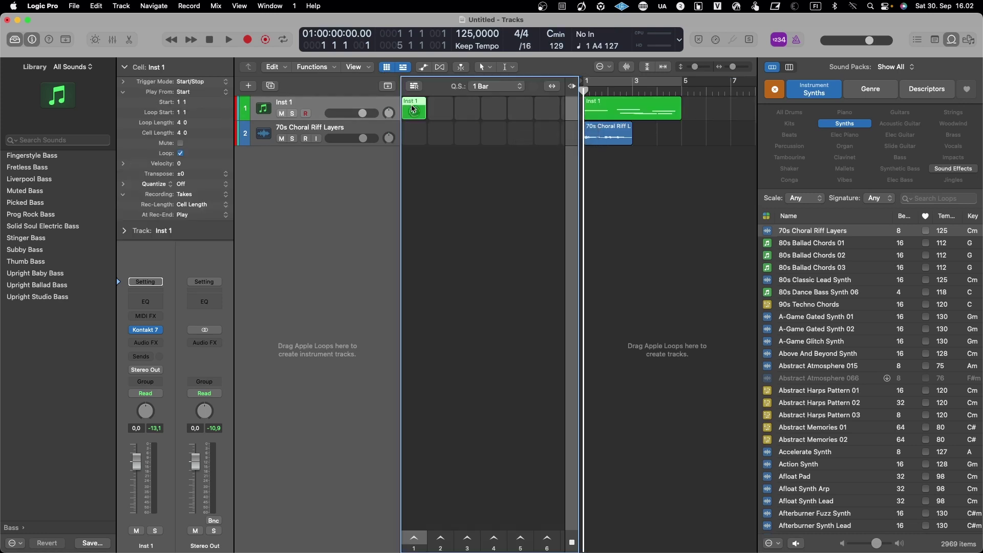
{"action": "left_click_drag", "start_coordinate": [617, 138], "coordinate": [413, 136]}
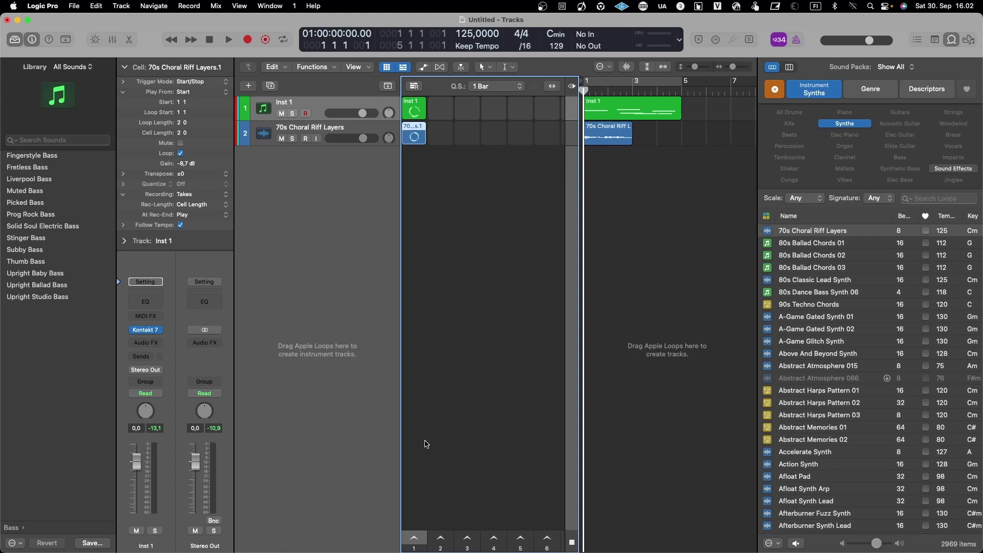
- Play Live Loops scene 1, stop playback, and switch both tracks back to their arrangement regions
{"action": "left_click", "coordinate": [415, 537]}
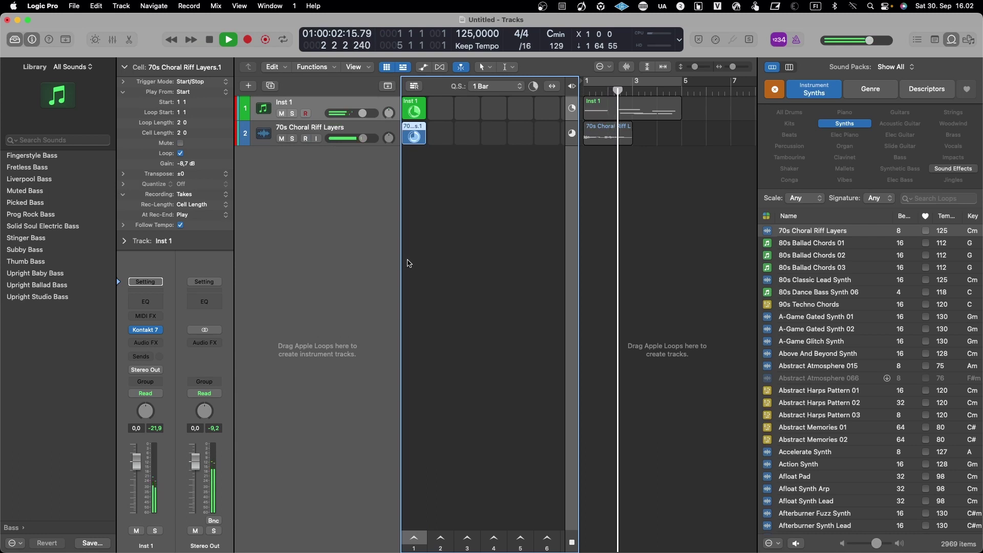
{"action": "left_click", "coordinate": [211, 40]}
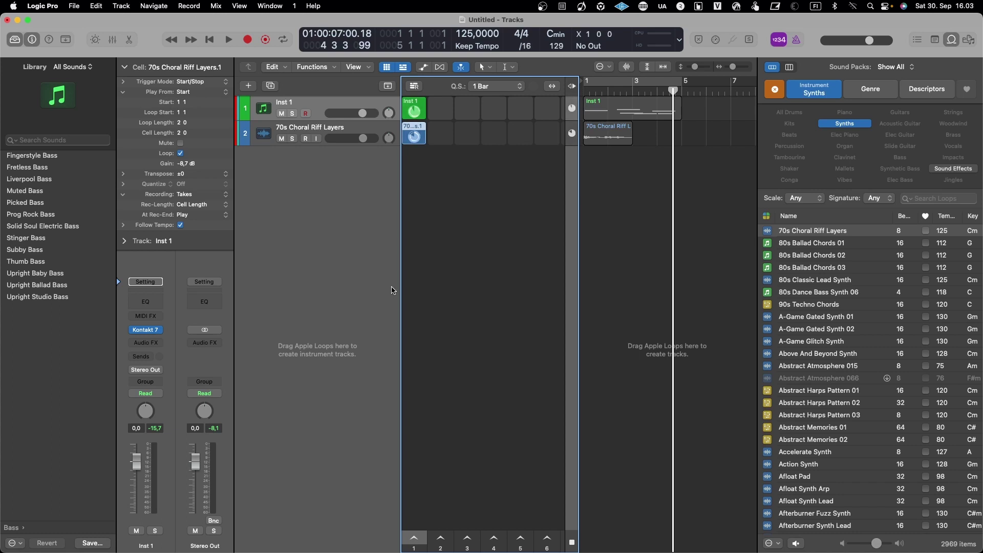
{"action": "left_click", "coordinate": [572, 86]}
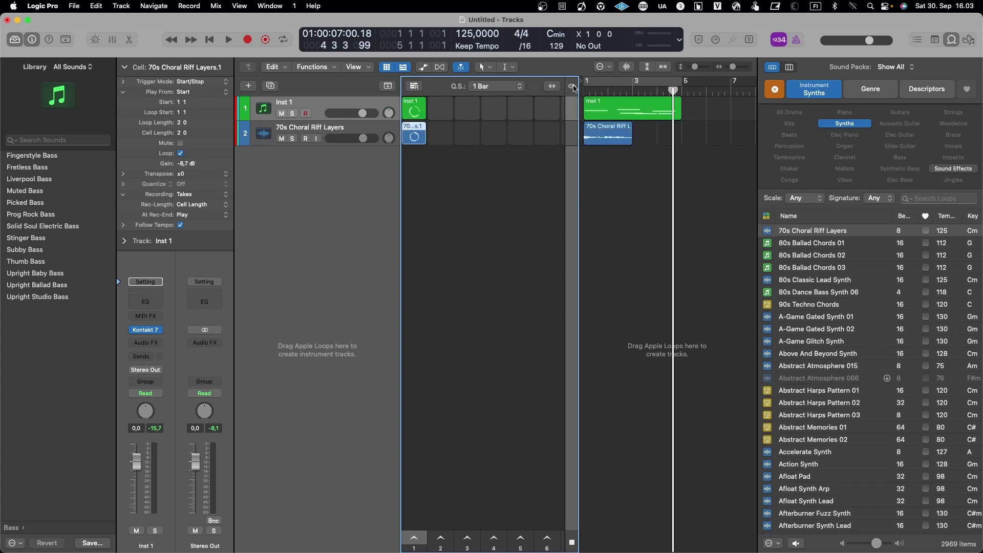